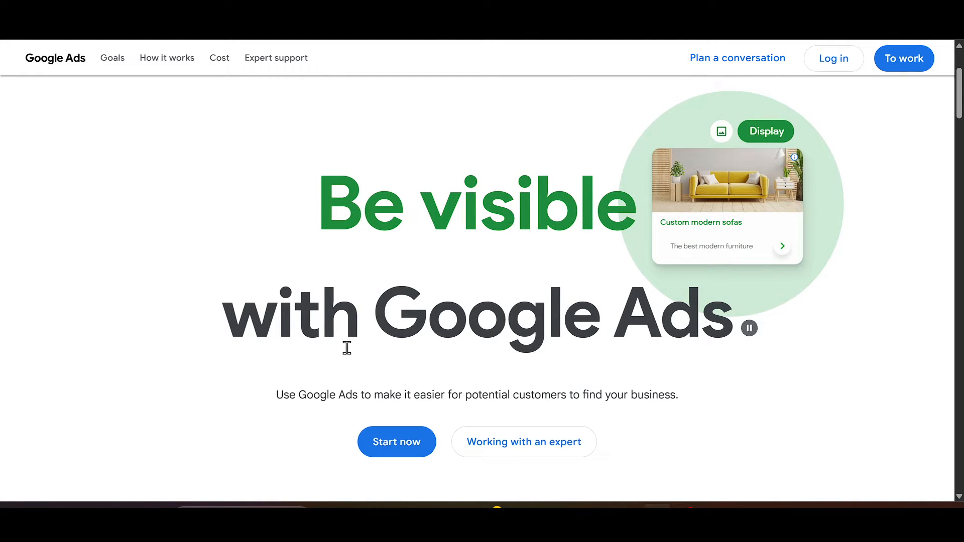
Start creating the first Google Ads campaign and enter Abqd as the business name.
click(402, 456)
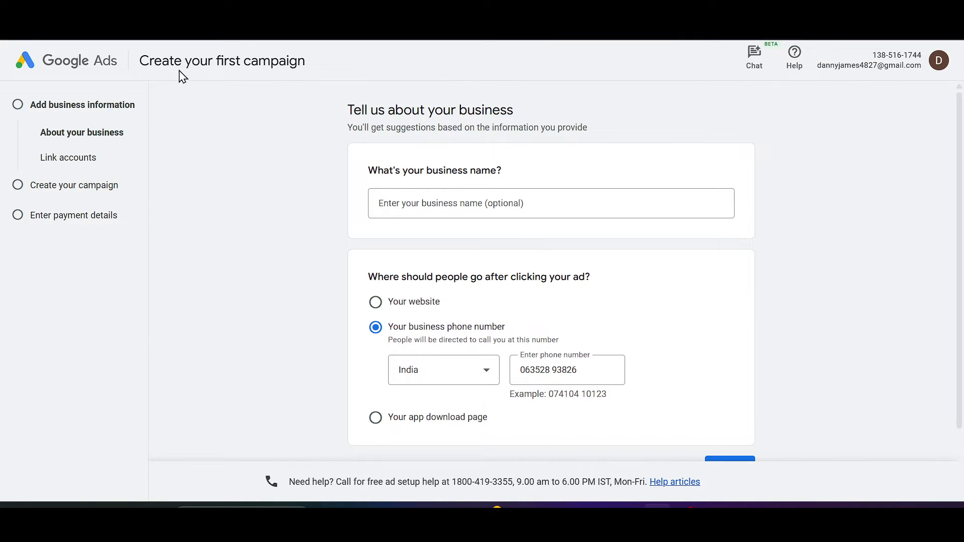
click(571, 205)
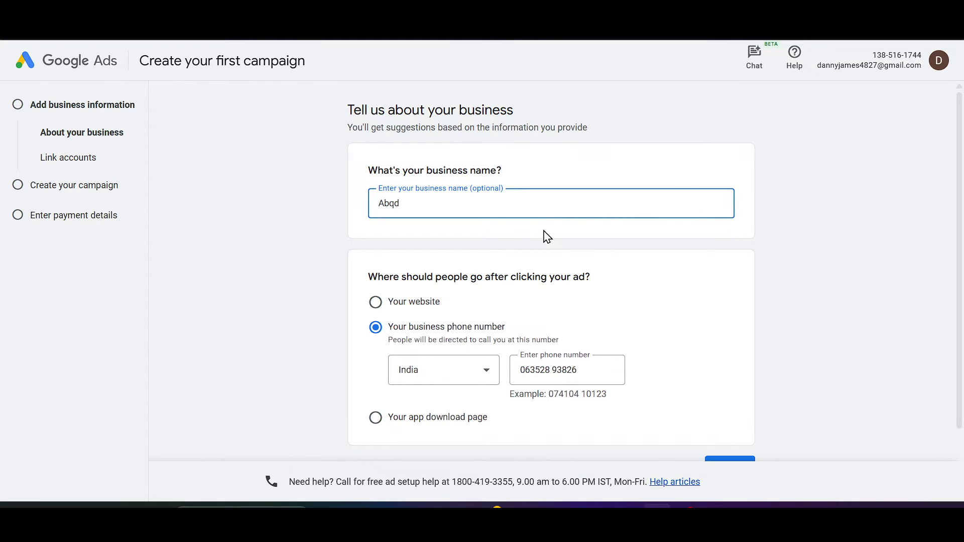
scroll(599, 201, down, 2)
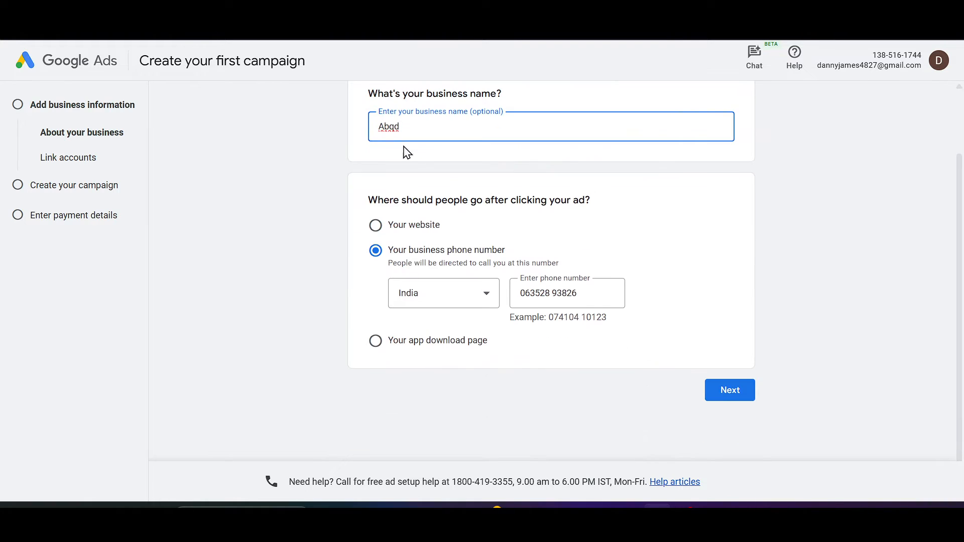
Choose the business phone number as the place people go after clicking the ad, and submit the business information.
click(375, 226)
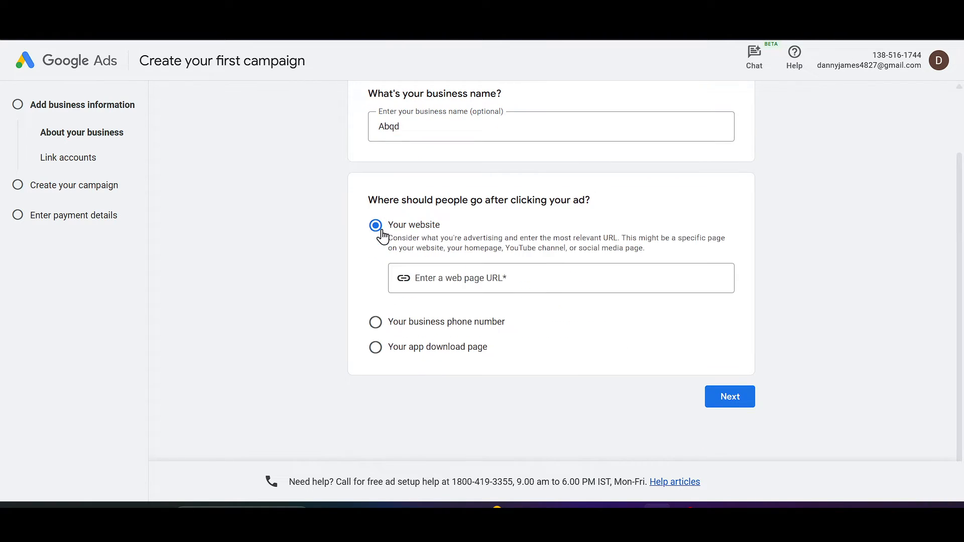
click(376, 324)
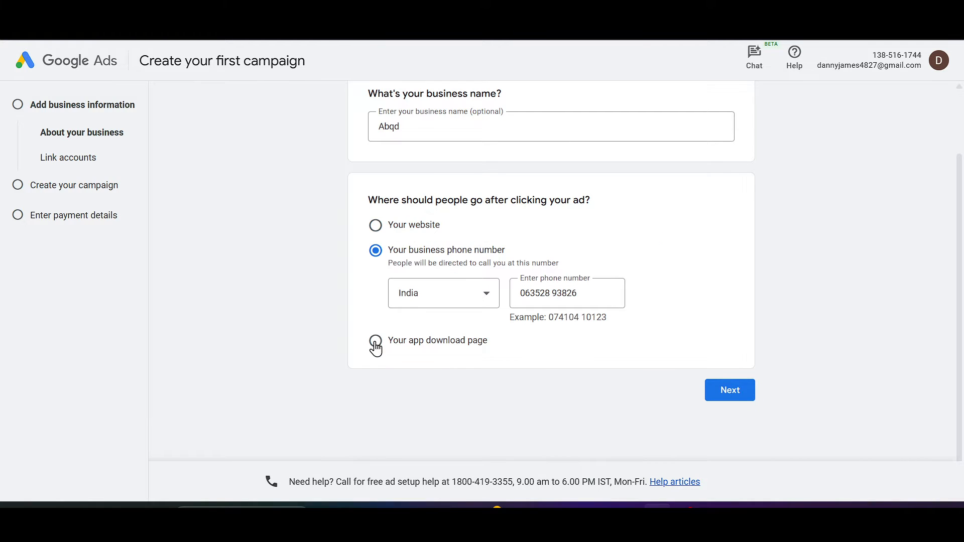
click(375, 344)
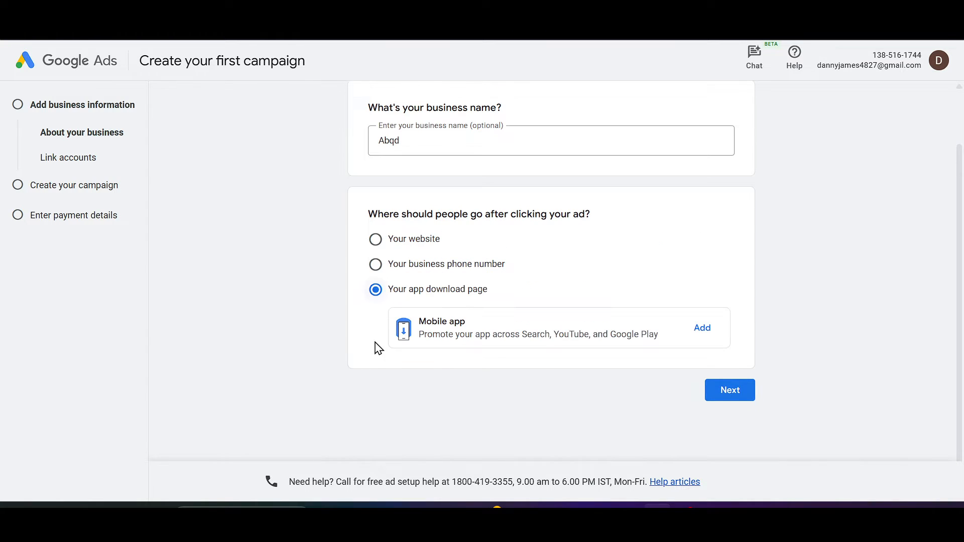
click(376, 240)
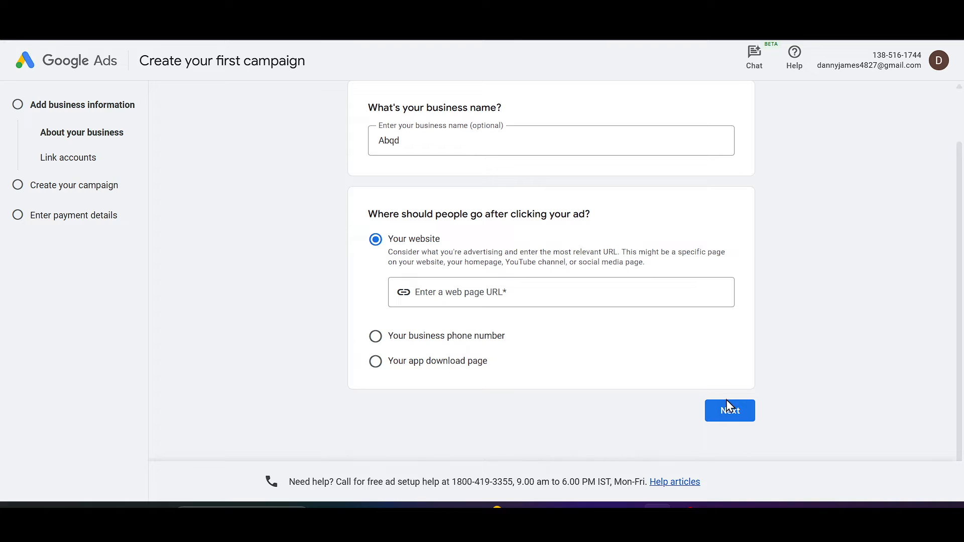
click(379, 338)
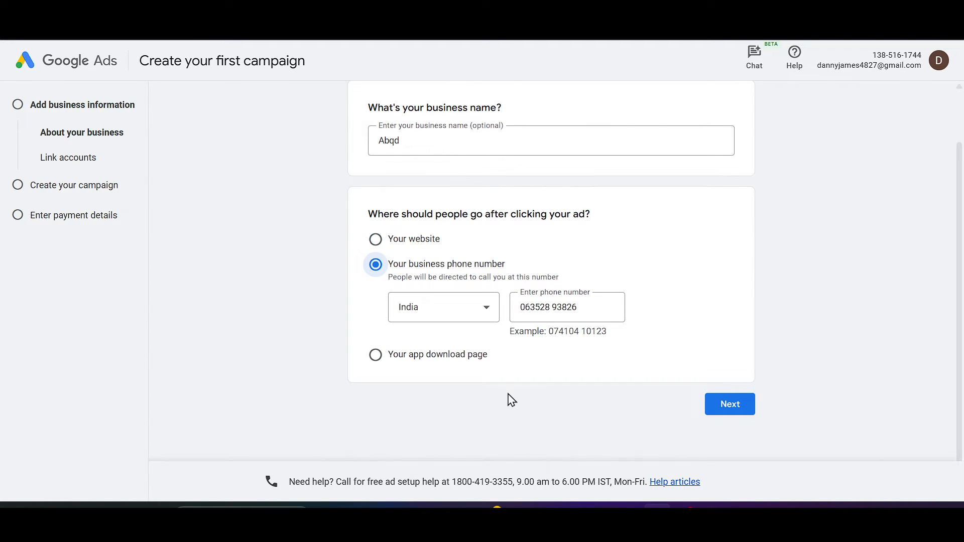
click(747, 412)
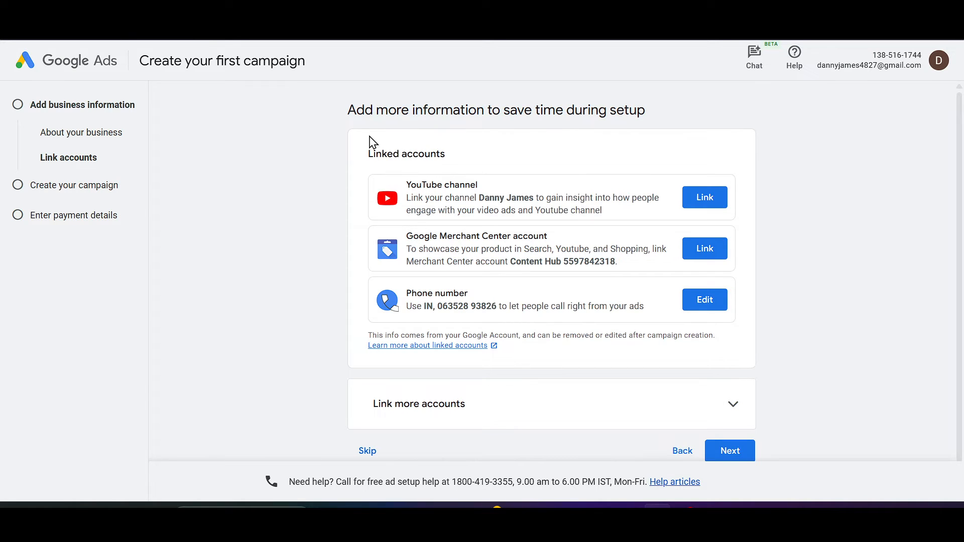
Show the additional accounts that can be linked, and skip account linking.
scroll(522, 197, down, 1)
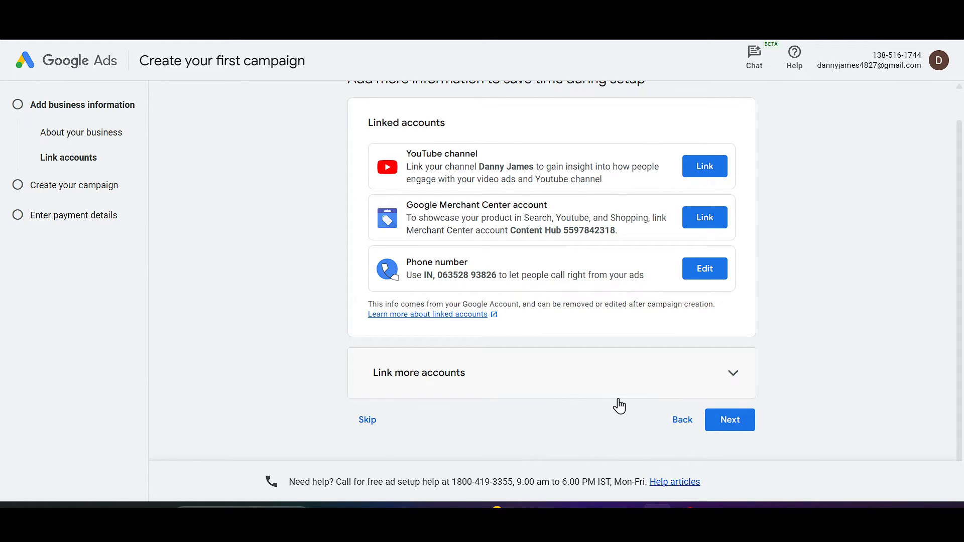
click(641, 385)
scroll(638, 383, down, 2)
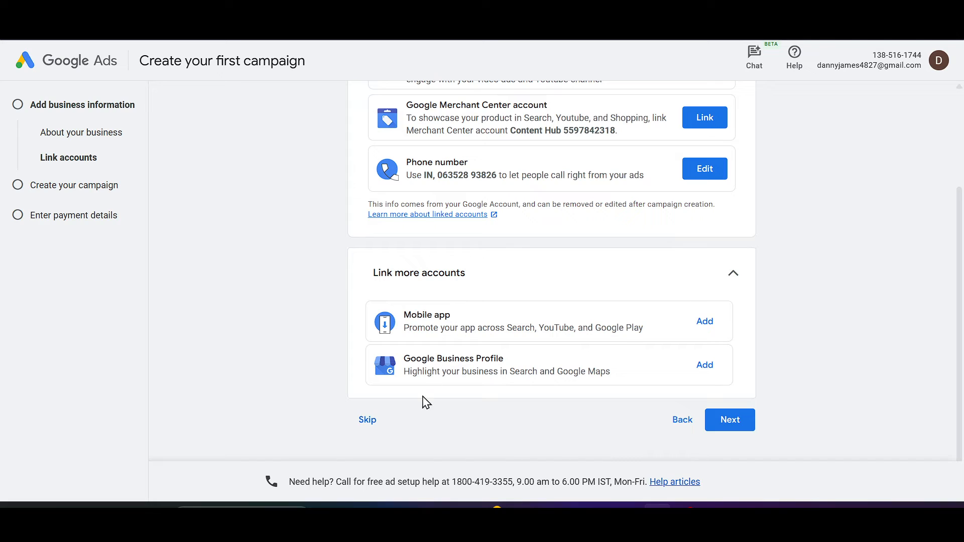
click(366, 423)
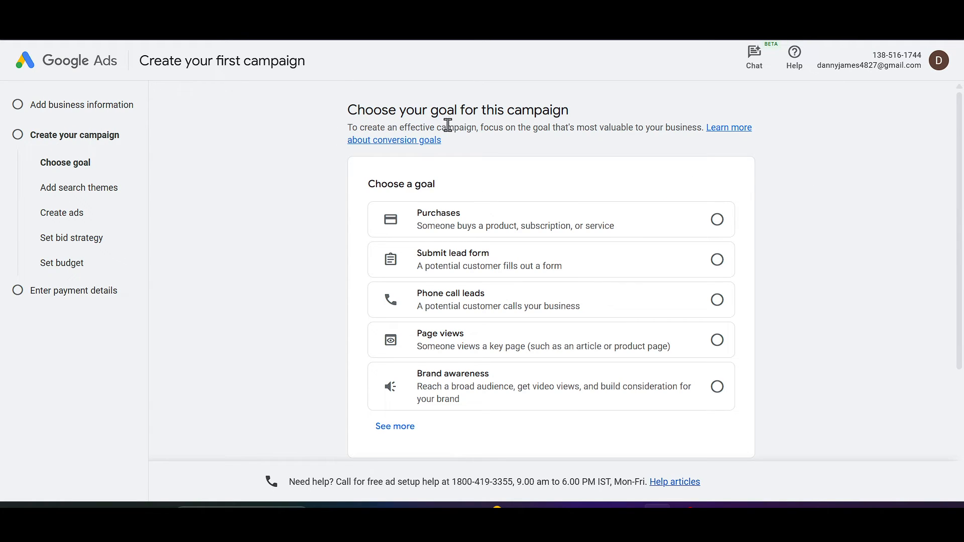
Expand and review the full list of campaign goals, and skip choosing a goal.
scroll(574, 232, down, 1)
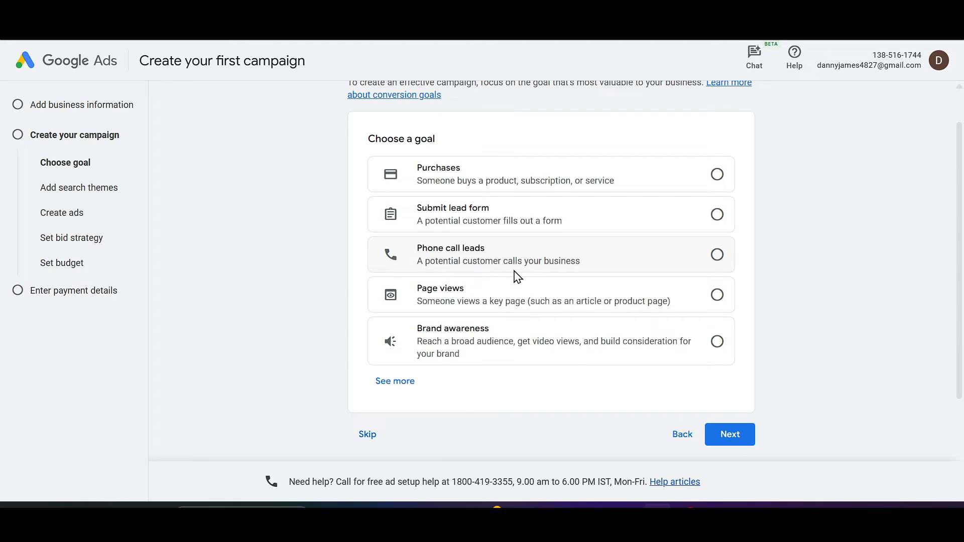
click(395, 382)
scroll(457, 401, down, 3)
scroll(459, 404, down, 2)
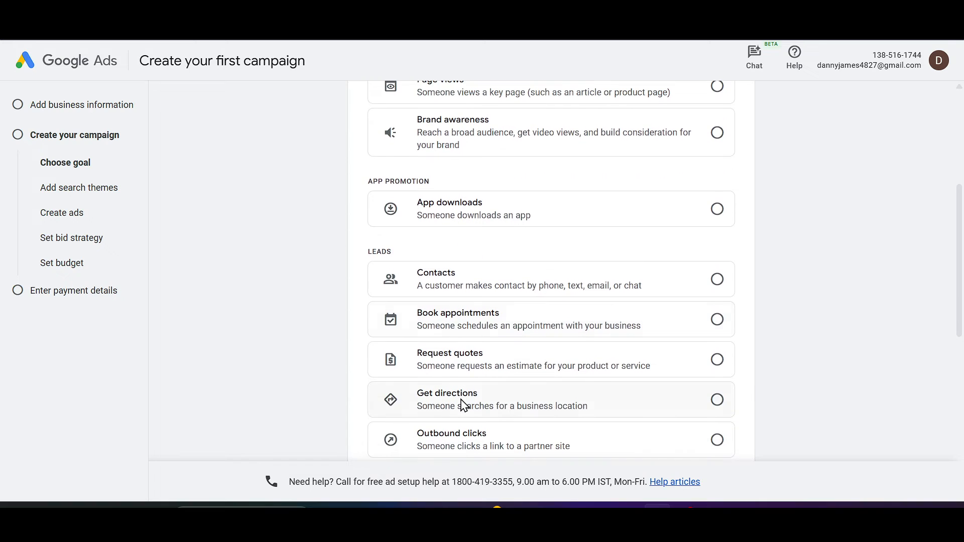
scroll(529, 323, down, 2)
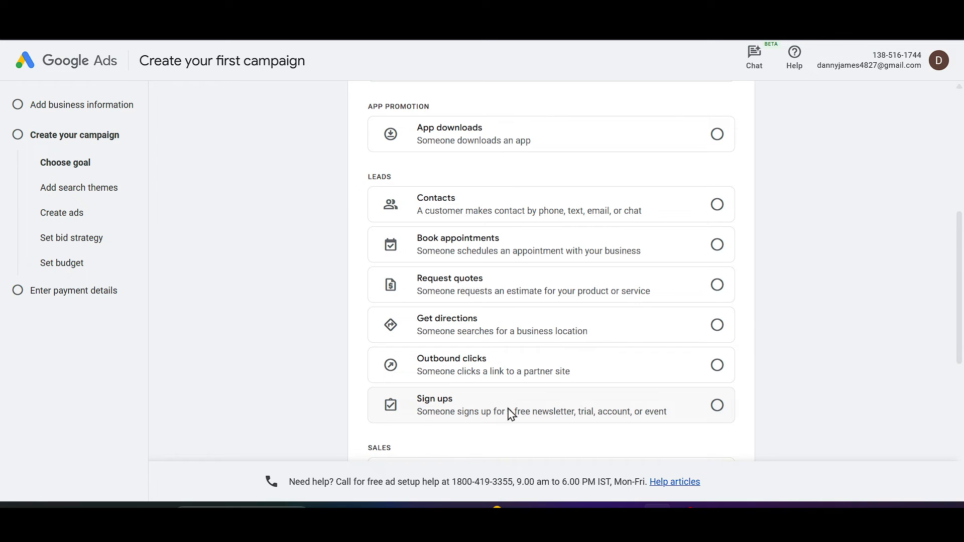
scroll(555, 374, down, 4)
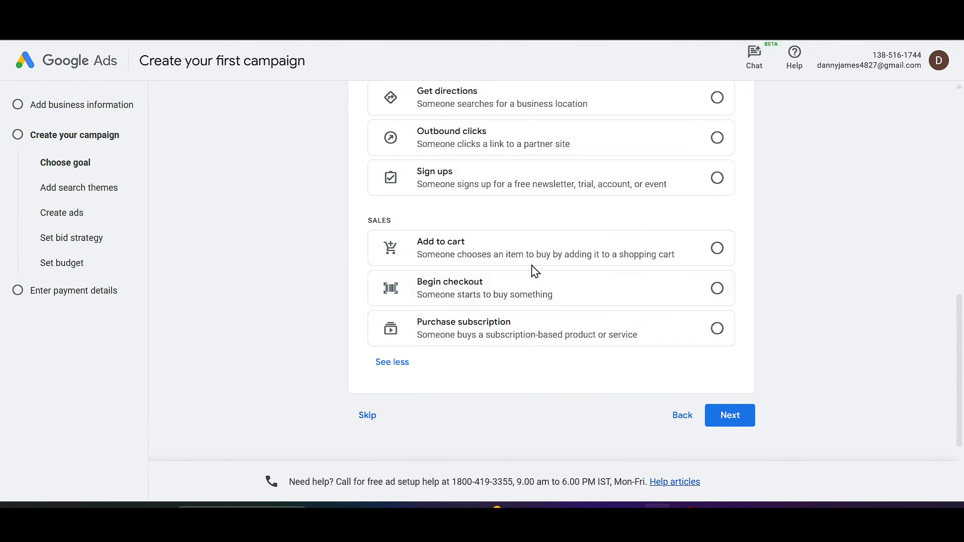
scroll(535, 271, up, 5)
scroll(535, 271, down, 6)
scroll(534, 271, up, 6)
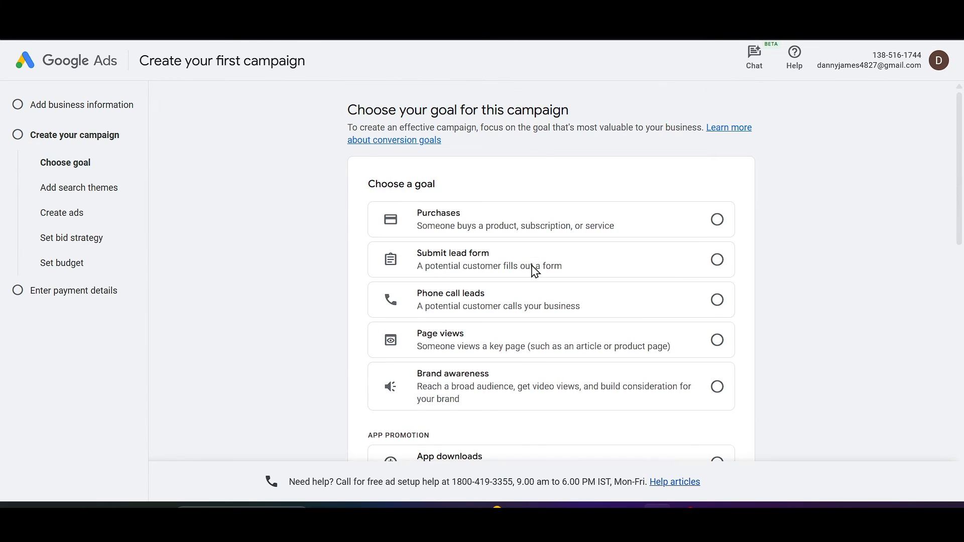
scroll(535, 271, down, 6)
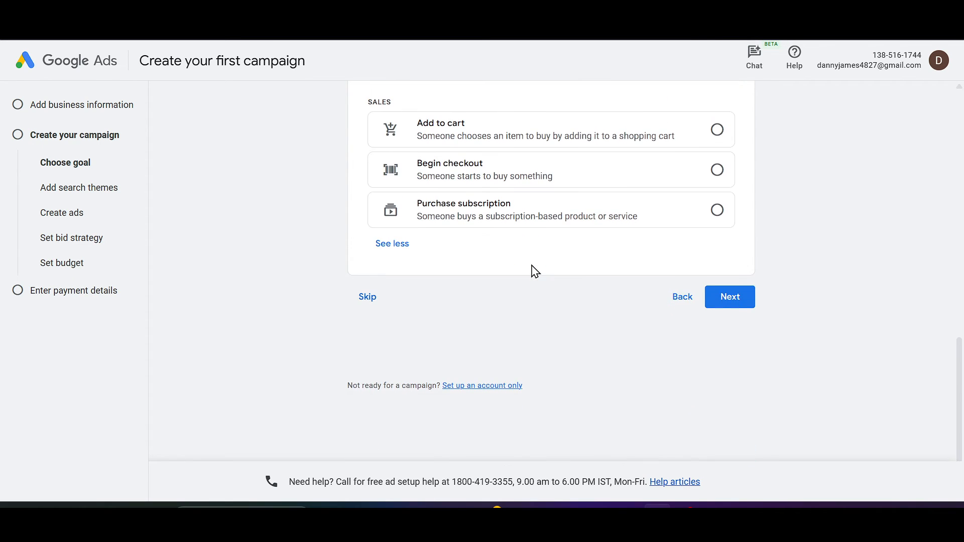
scroll(566, 226, up, 2)
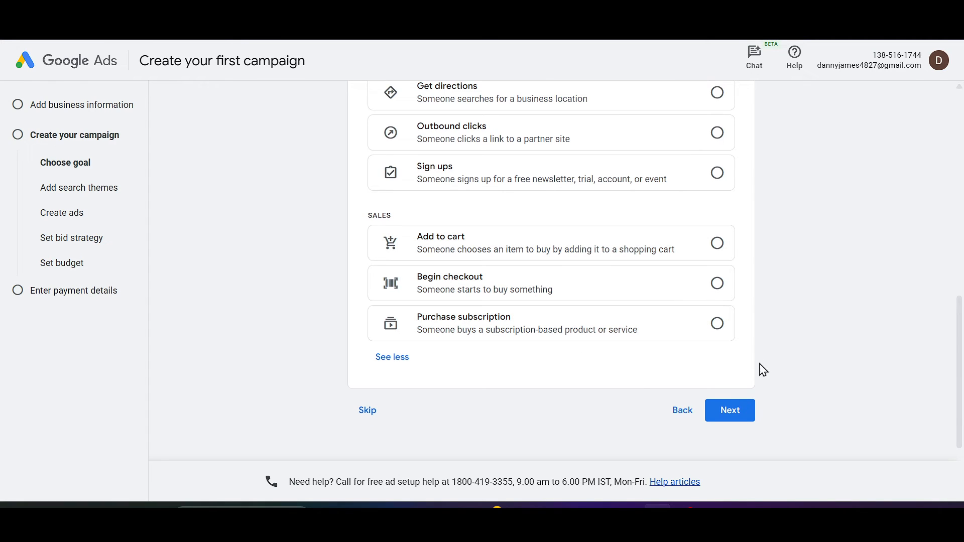
click(368, 411)
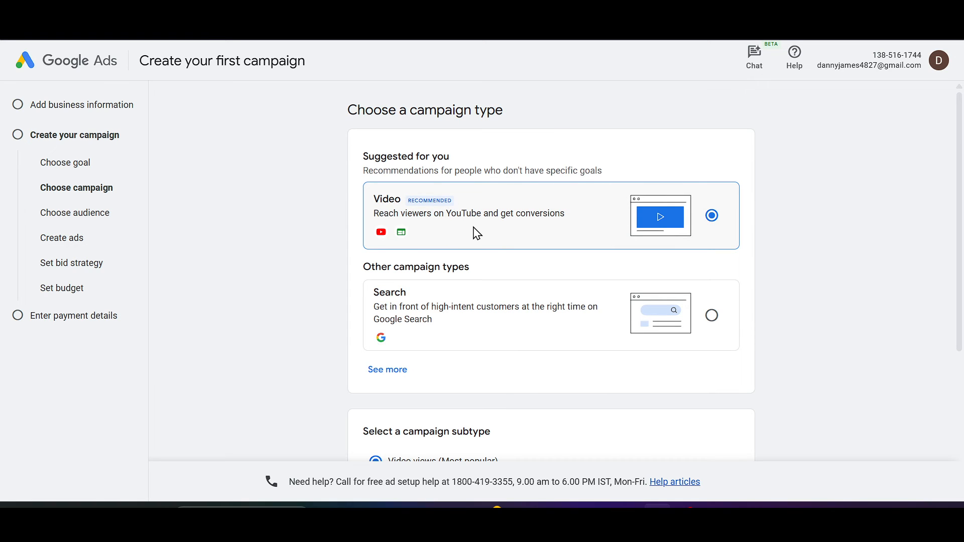
Review the campaign types and video subtypes, skip the selection and leave campaign creation.
scroll(476, 233, down, 1)
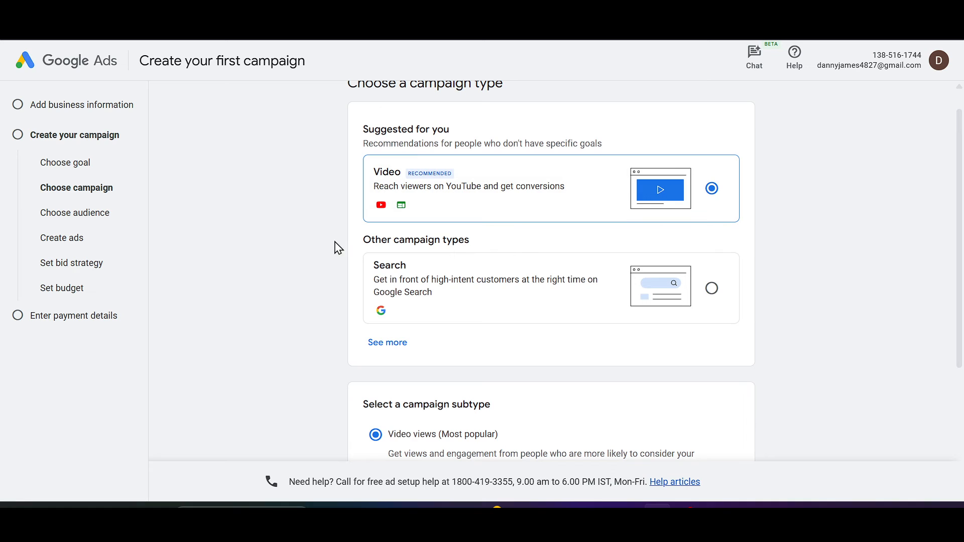
scroll(512, 273, down, 3)
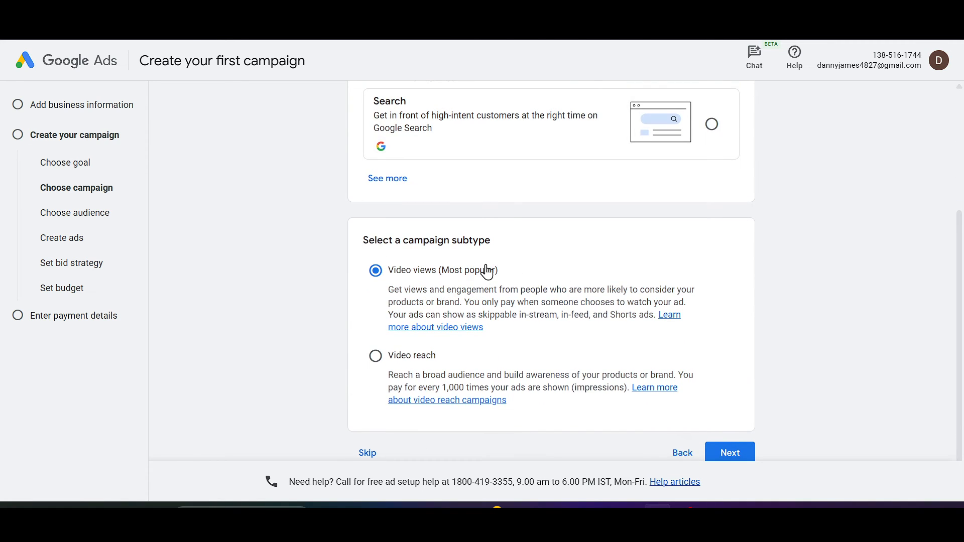
scroll(588, 255, down, 1)
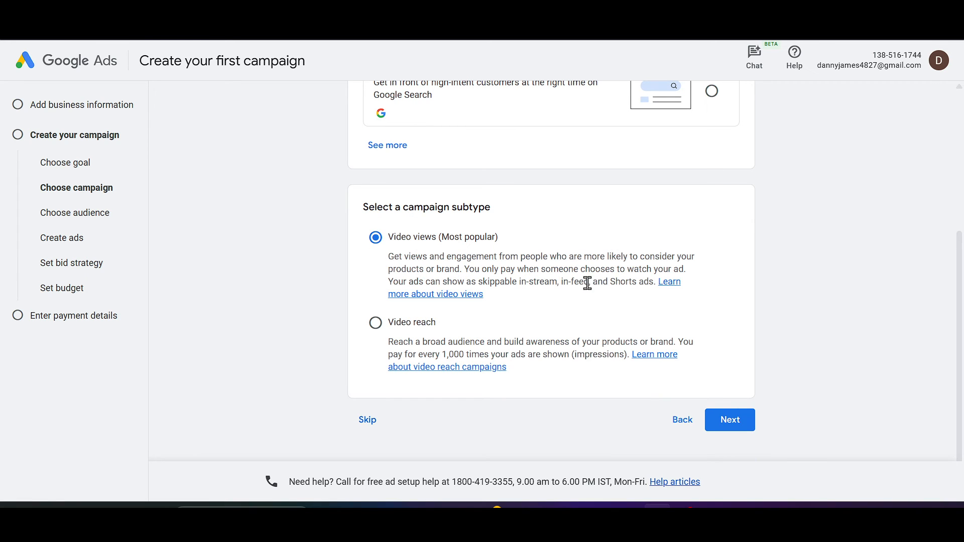
scroll(639, 226, up, 5)
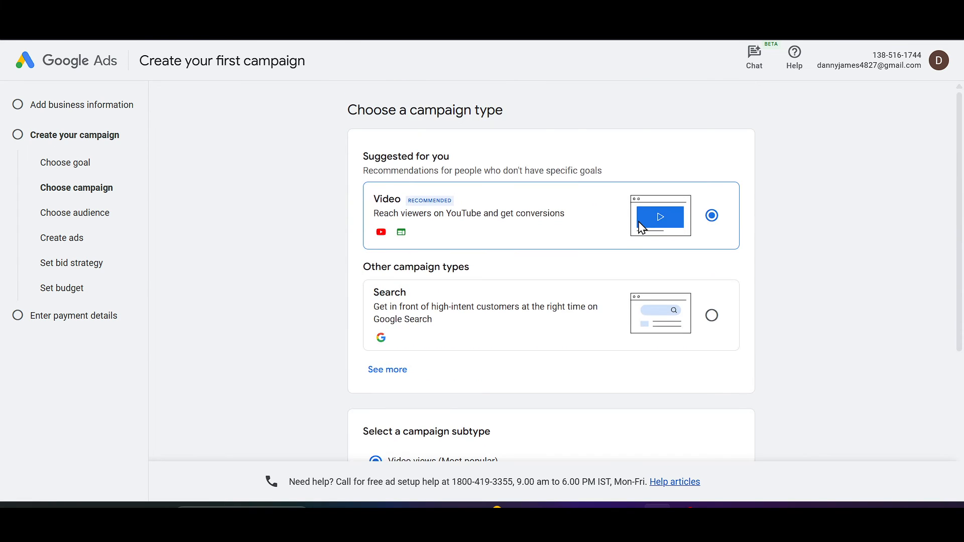
scroll(641, 227, down, 5)
scroll(641, 227, up, 5)
scroll(639, 224, down, 5)
click(368, 430)
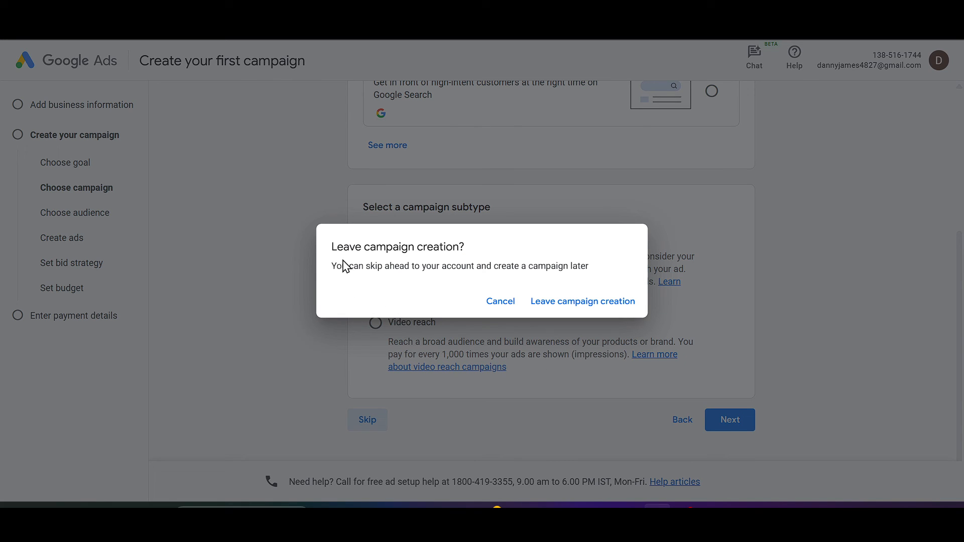
click(609, 310)
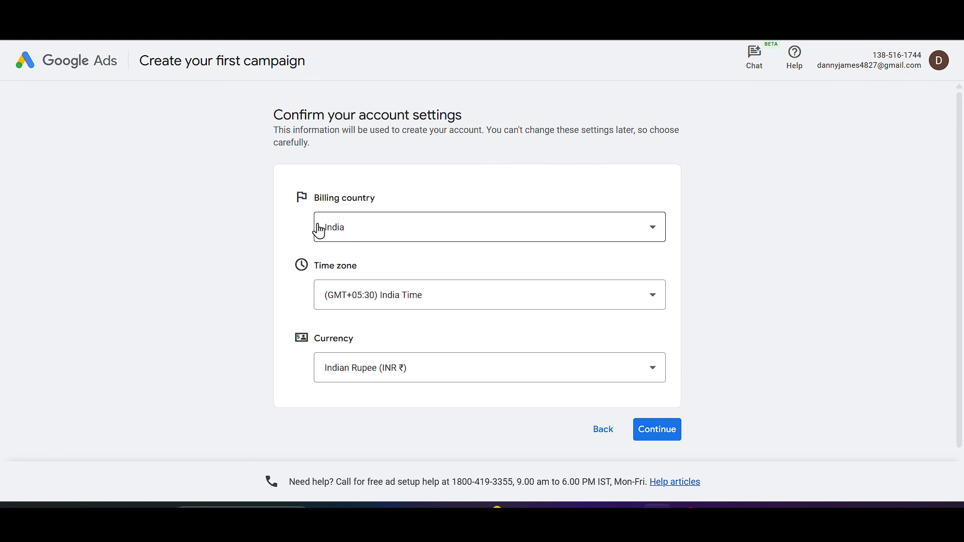
Review and confirm the account's billing country, time zone and currency settings.
scroll(399, 236, down, 2)
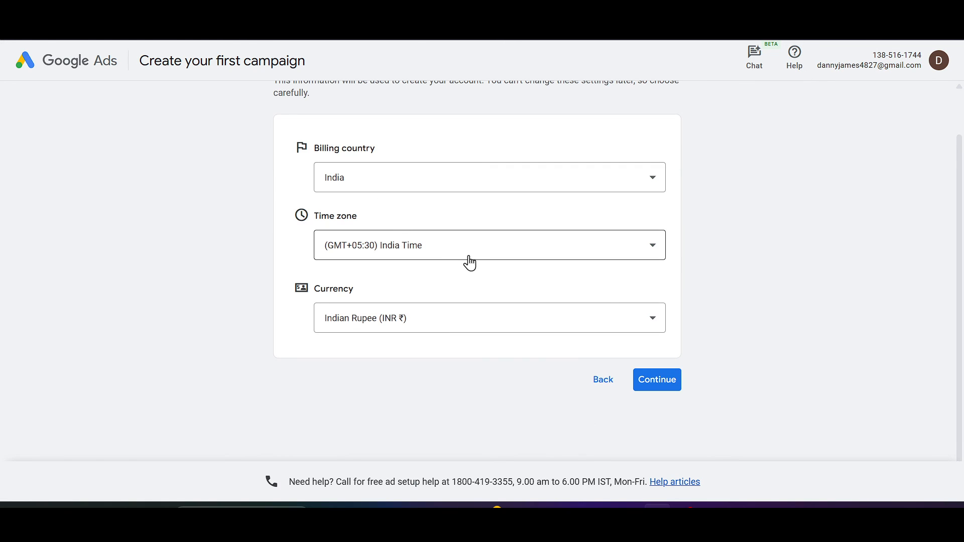
click(652, 380)
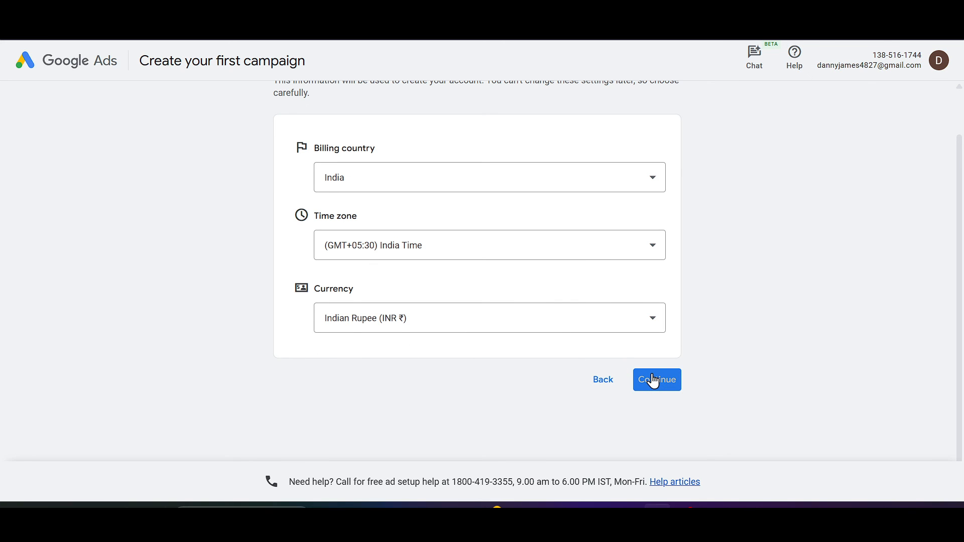
scroll(723, 304, up, 1)
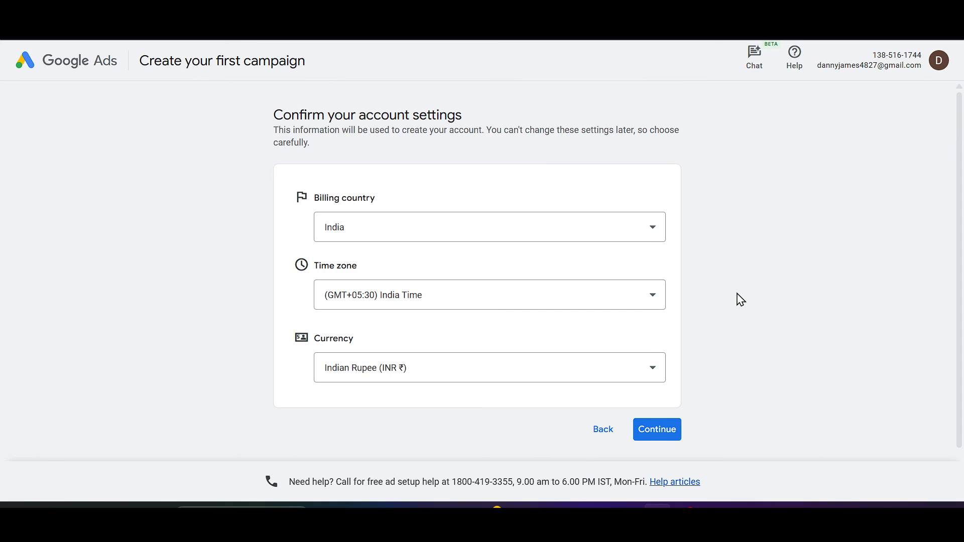